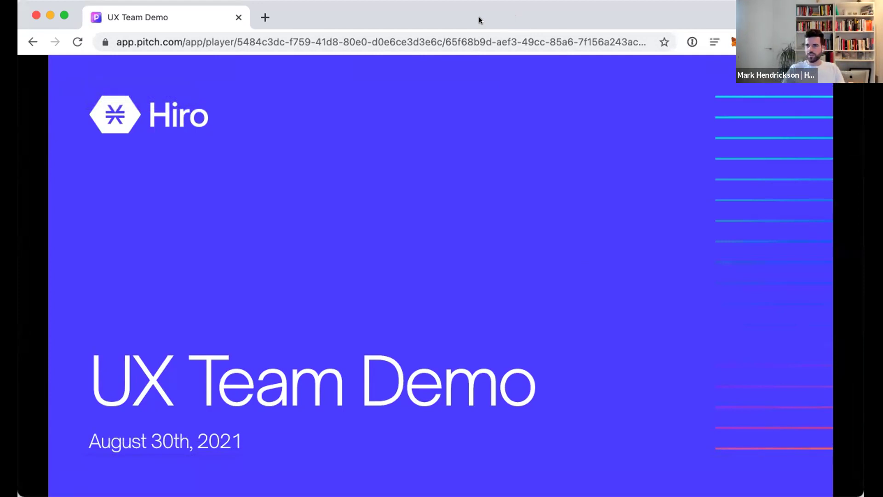
Step the UX Team Demo deck past the mission and Q3 OKRs slides to 'Since the last demo'
key("Right")
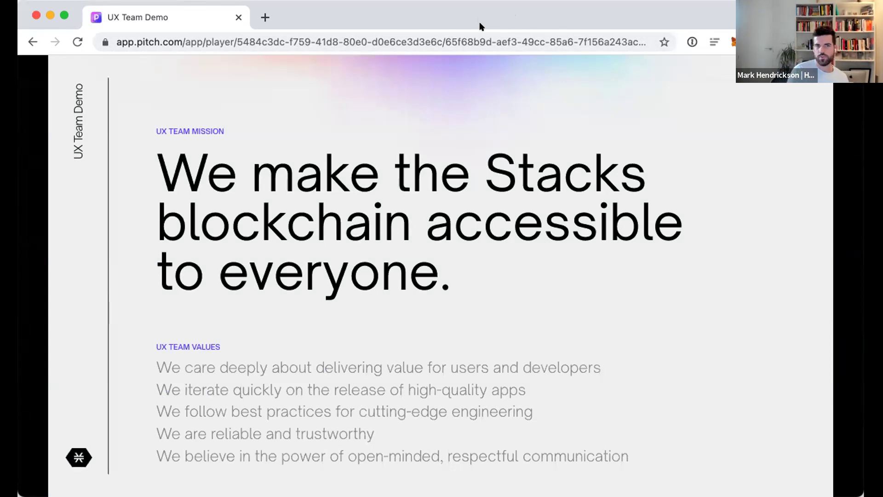
key("Right")
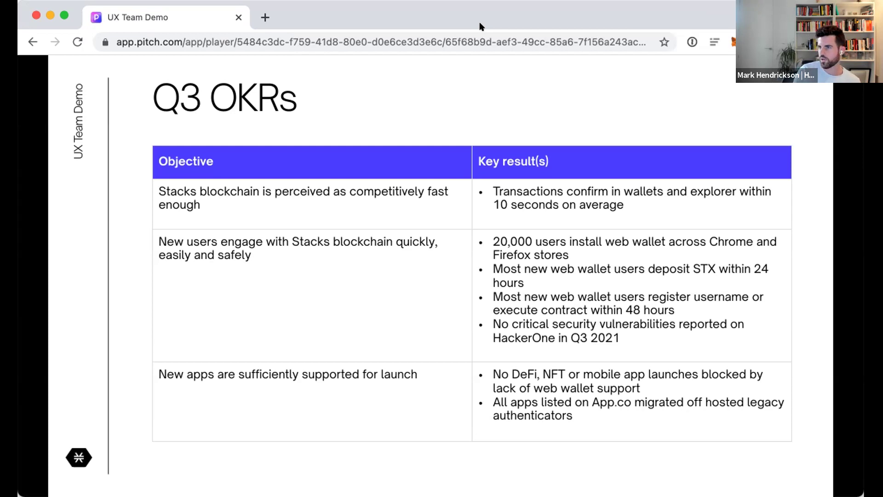
key("Right")
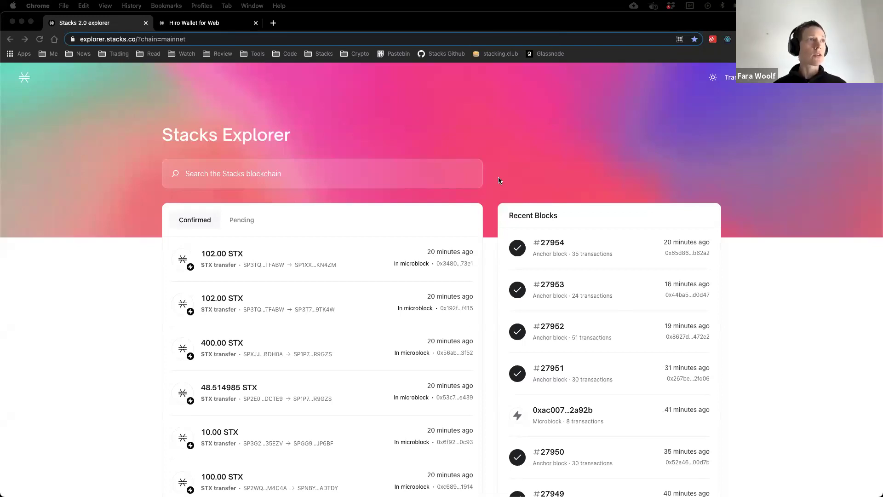
scroll(767, 276, "down", 3)
scroll(767, 276, "up", 3)
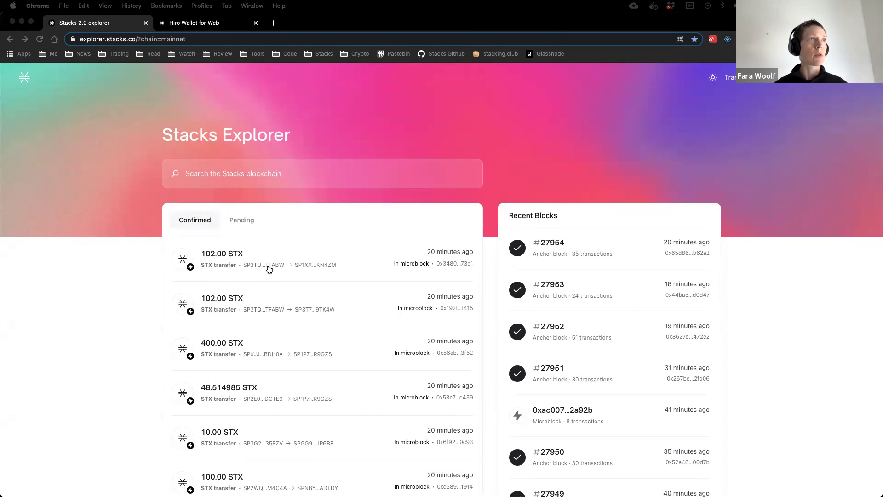
left_click(292, 252)
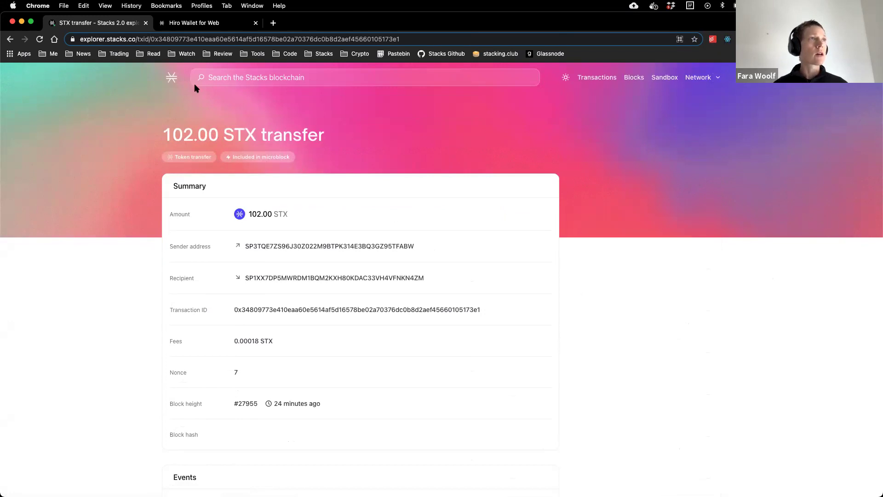
left_click(10, 39)
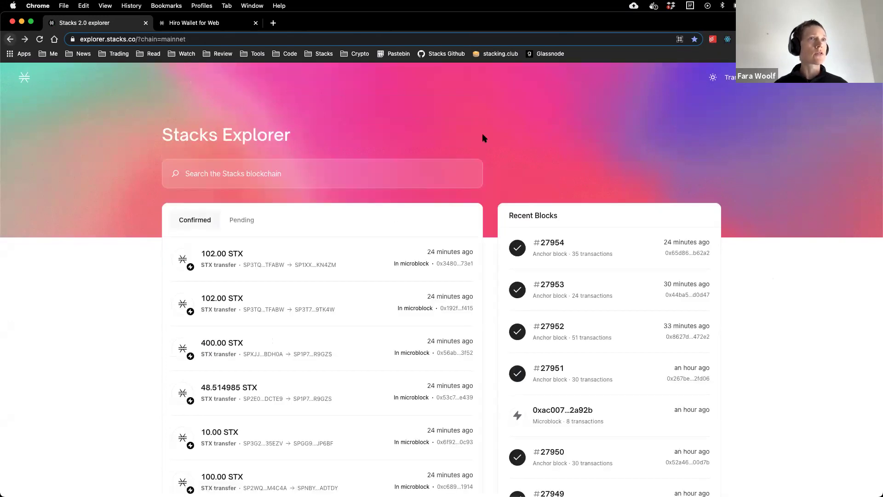
scroll(757, 269, "down", 2)
scroll(757, 269, "down", 5)
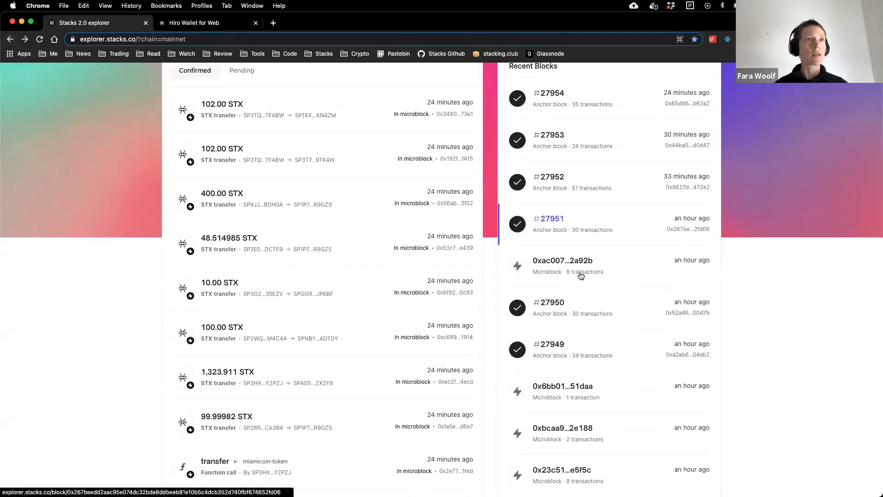
Open block #27951's recent microblock and review its eight listed transactions
left_click(551, 263)
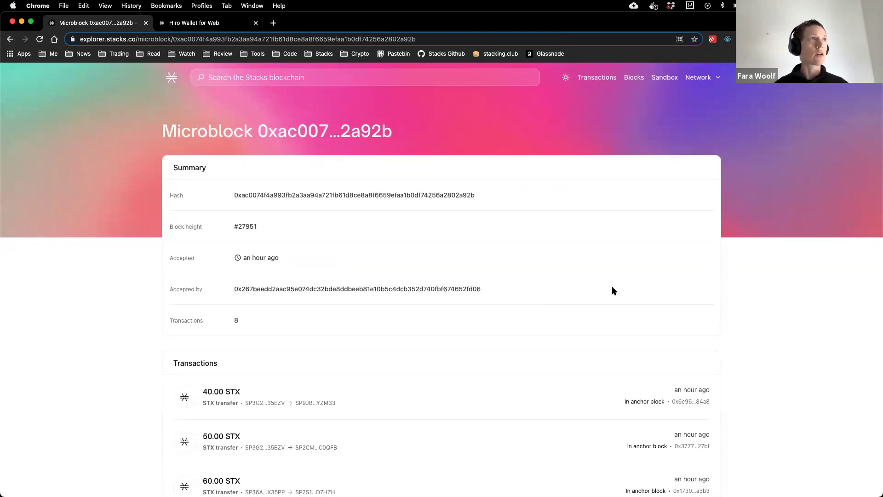
scroll(234, 311, "down", 4)
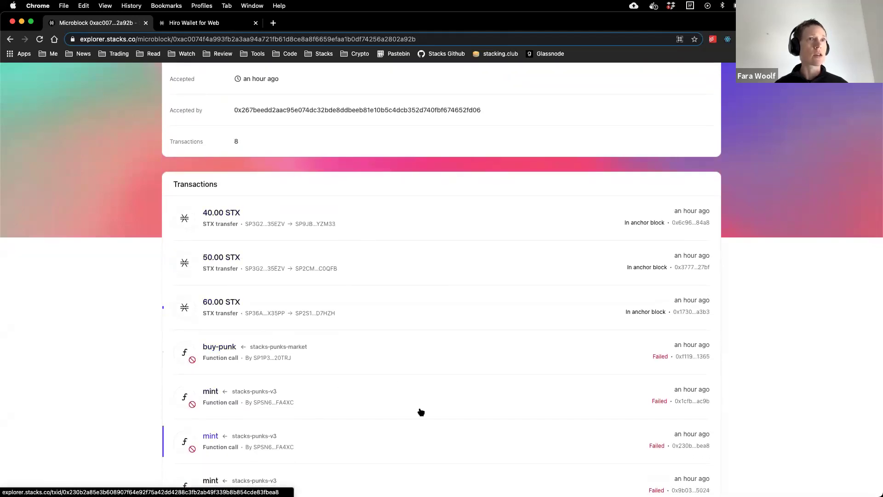
scroll(420, 410, "down", 2)
scroll(421, 411, "up", 6)
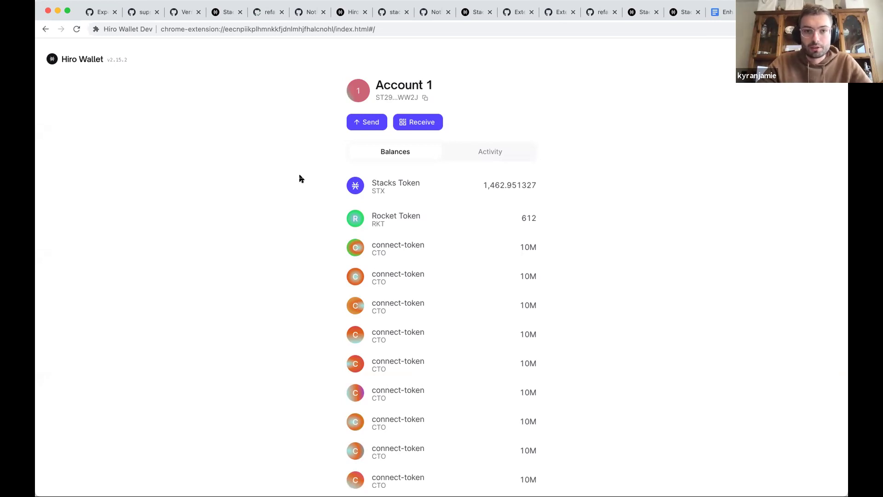
Enter a 0.0001 STX send to the pasted recipient address and preview the transfer
left_click(371, 124)
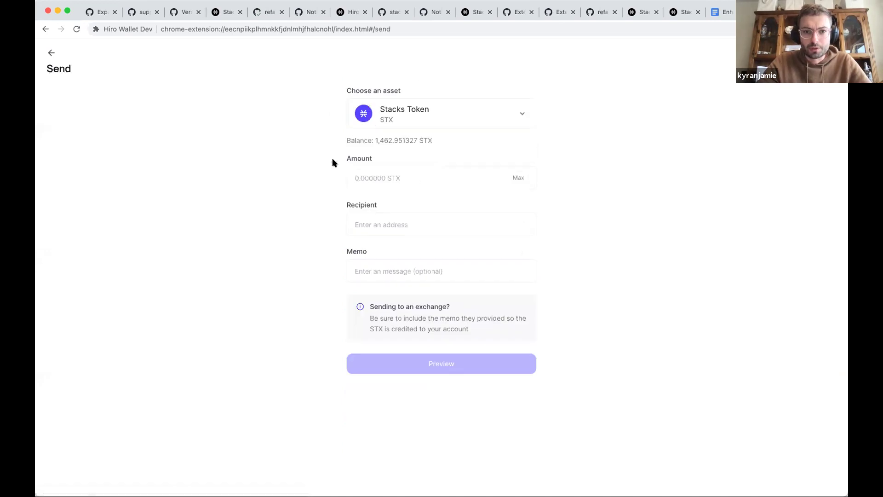
left_click(374, 180)
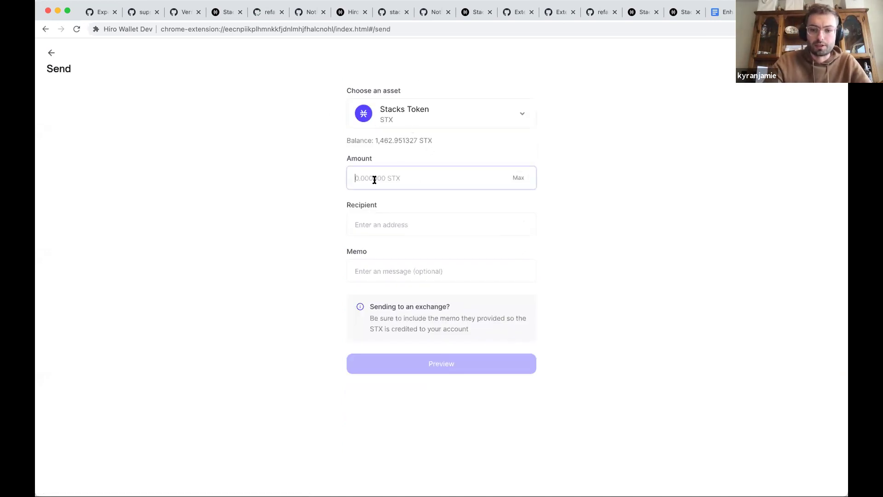
type("0.0001")
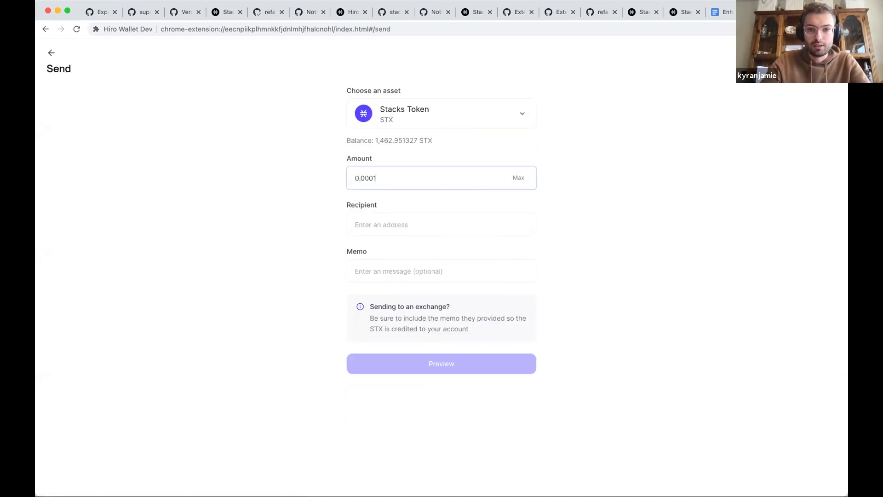
key("Tab")
key("Tab")
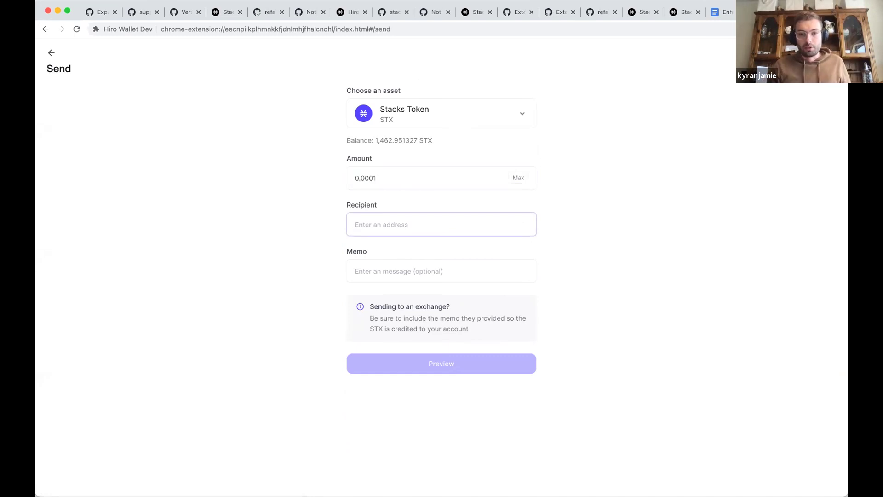
type("T3SY5GHVT4W7Z2VP0Y2WFPZ7DS80VS62EM7KJE6F")
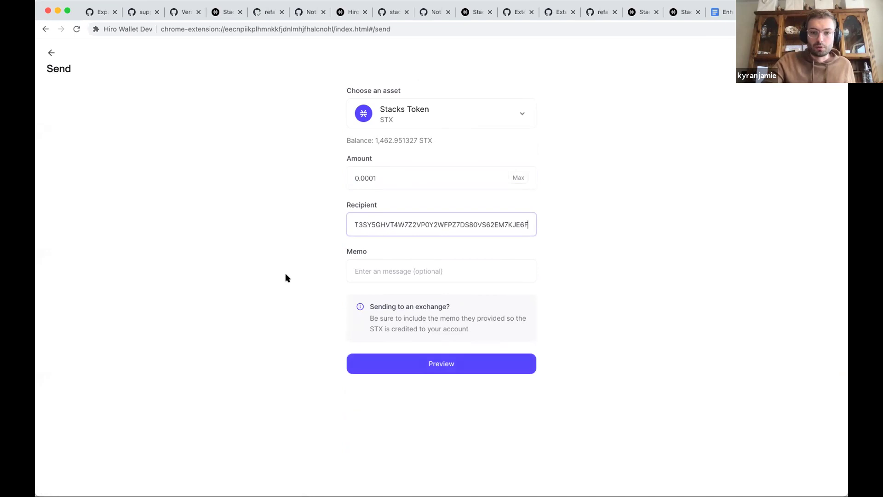
left_click(439, 364)
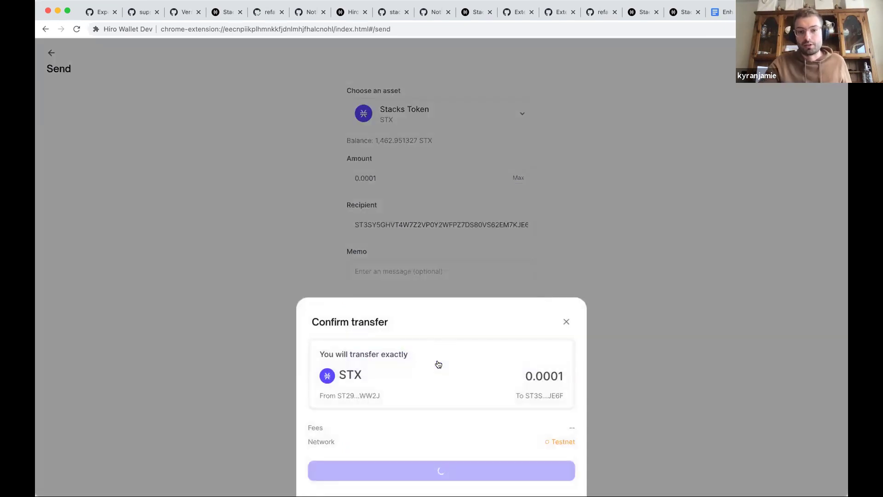
Confirm and send the 0.0001 STX transfer from the Confirm transfer dialog
left_click(433, 469)
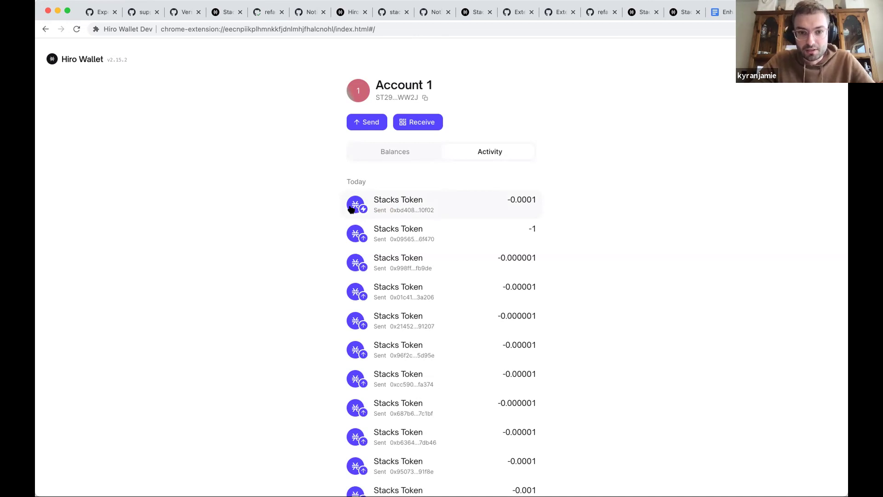
Return to the Balances tab to see the updated STX and token balances
left_click(403, 154)
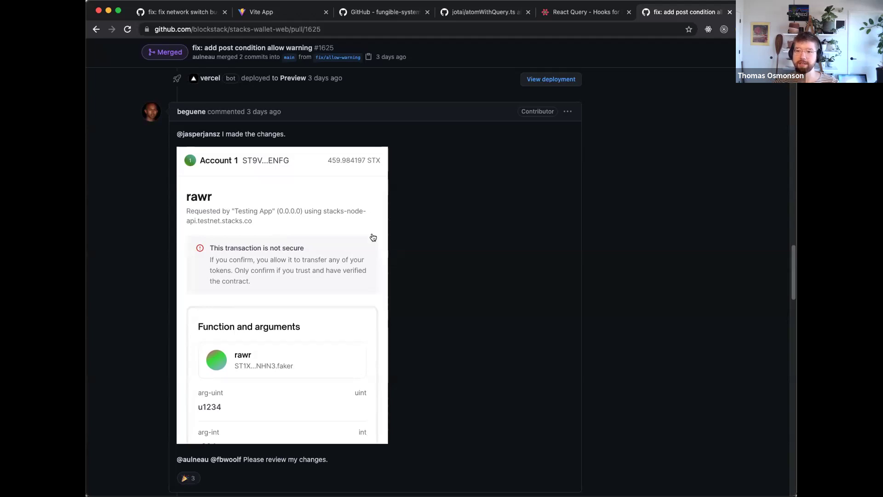
scroll(373, 237, "down", 1)
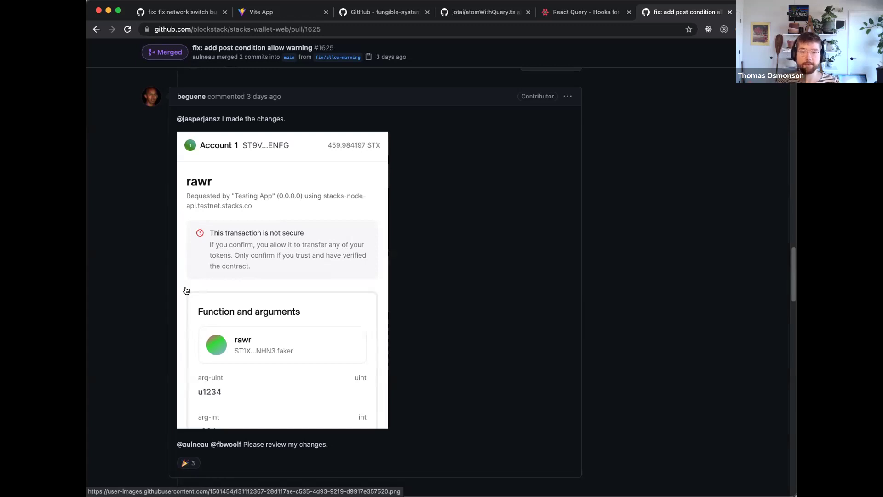
scroll(489, 245, "down", 1)
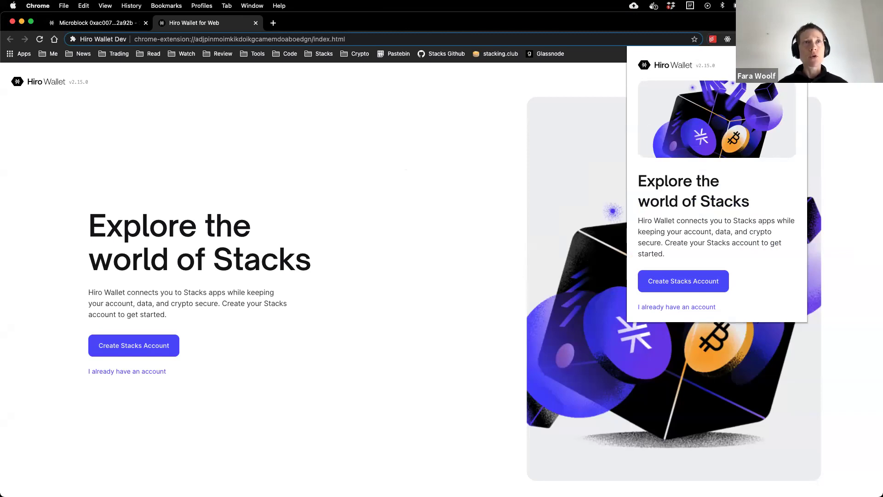
Dismiss the Hiro Wallet extension popup, leaving the full-page welcome screen
left_click(840, 137)
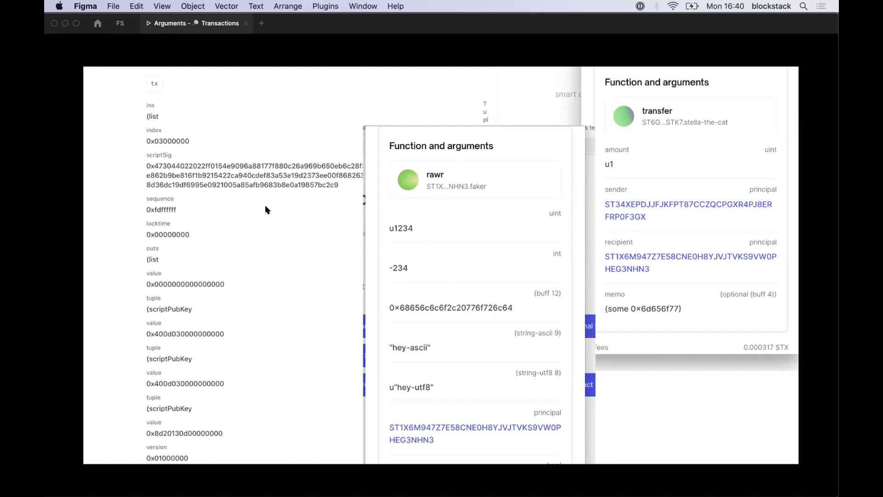
Advance to the CityCoins slide showing the 54 STX mine-tokens signing request
key("Right")
key("Right")
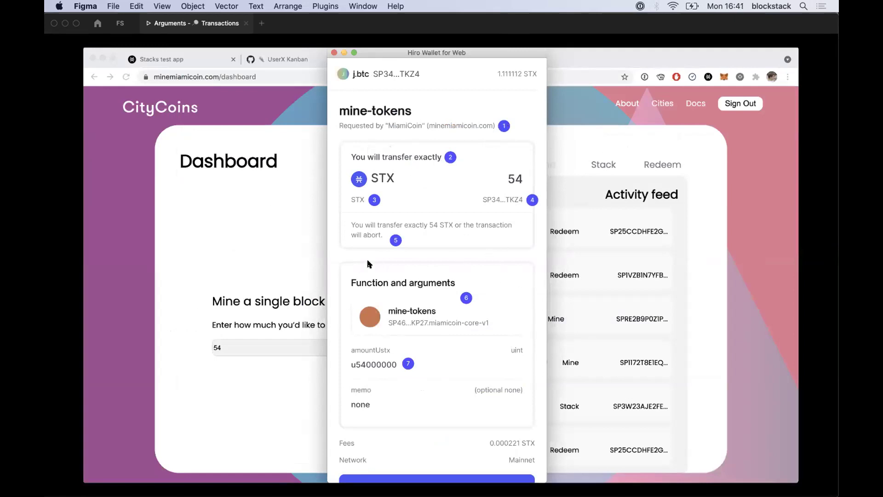
Bring in the redesigned Stacks Wallet Mine tokens frame beside the old Hiro Wallet request
left_click(420, 294)
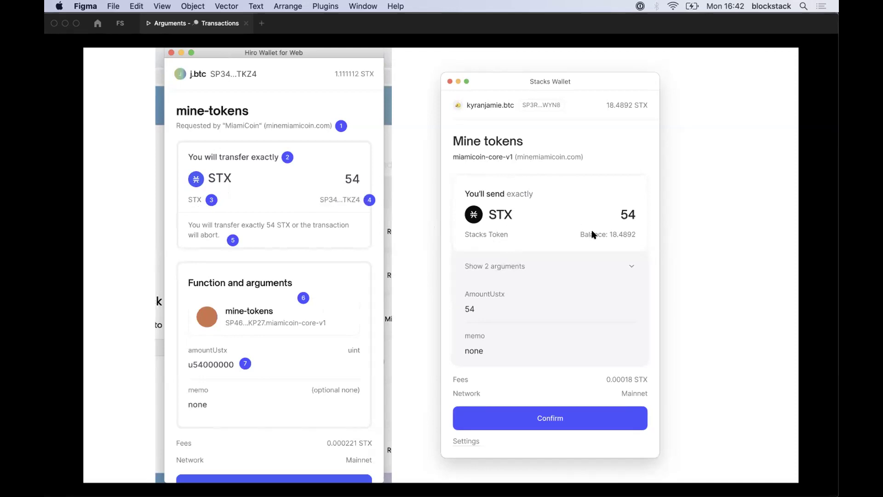
Skip past Swap tokens to Preorder name and expand its four arguments, including fara and .btc
key("Right")
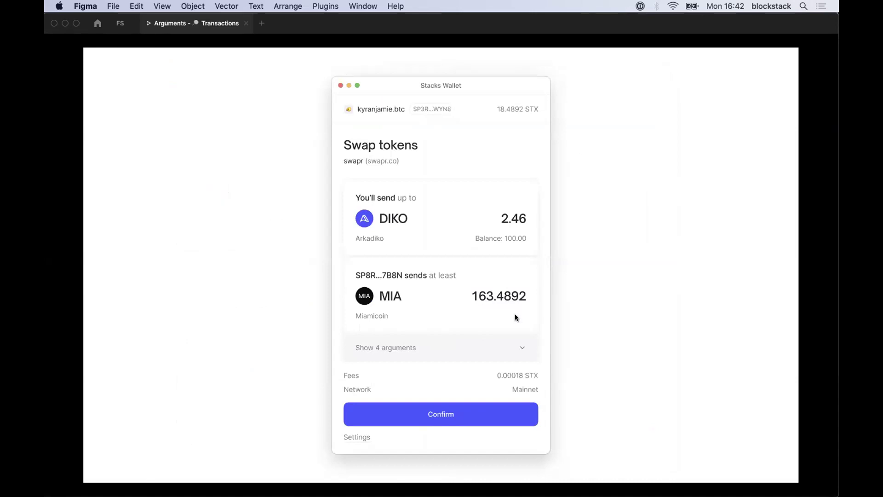
key("Right")
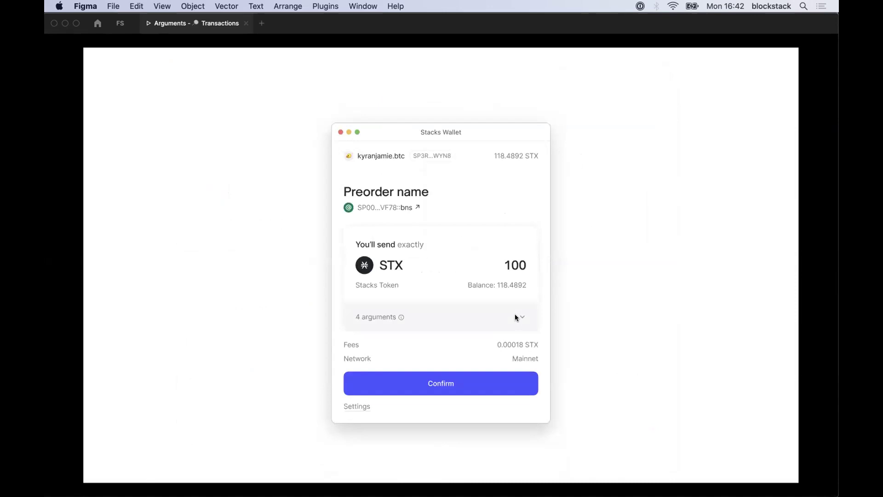
left_click(515, 314)
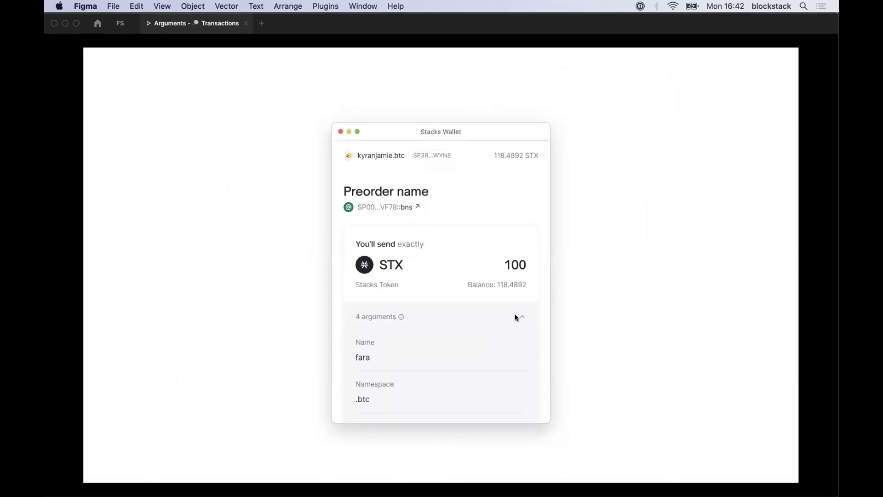
scroll(514, 317, "down", 2)
scroll(440, 355, "up", 2)
scroll(365, 377, "down", 5)
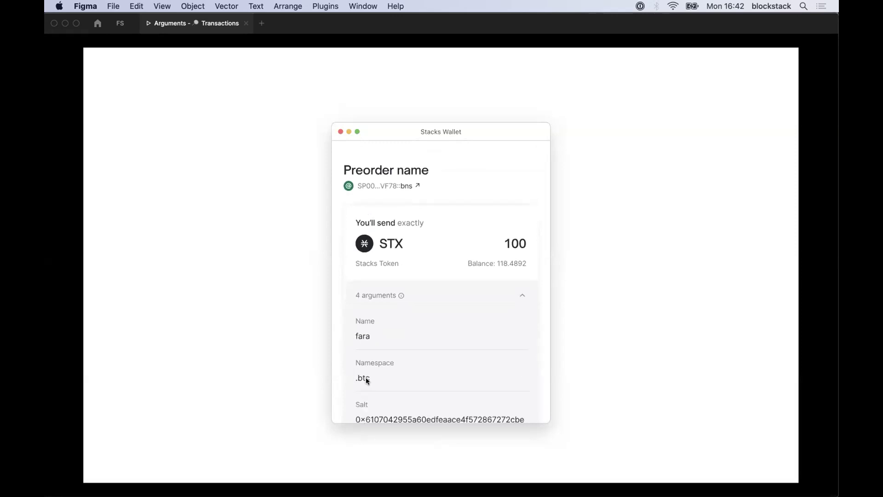
scroll(371, 360, "down", 1)
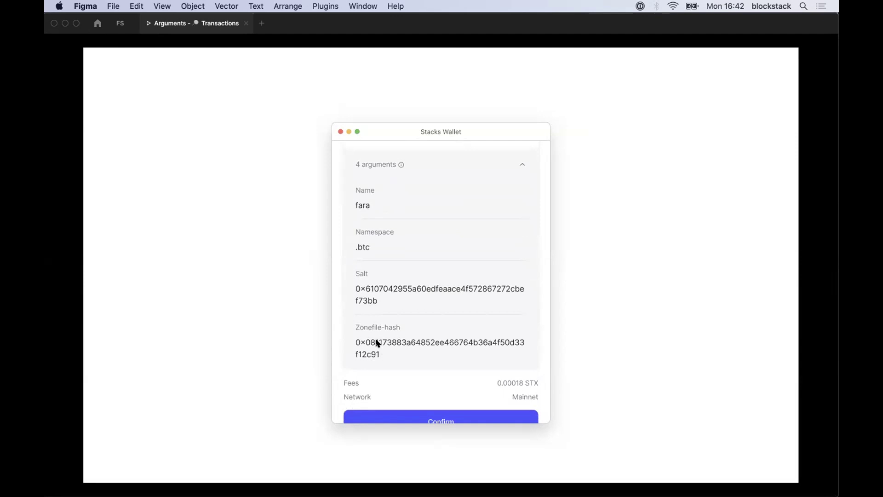
scroll(377, 342, "up", 5)
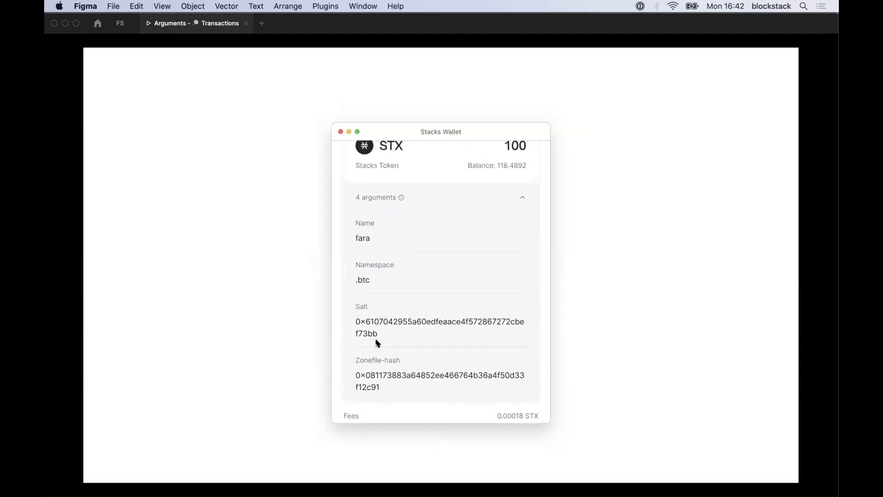
scroll(376, 343, "up", 1)
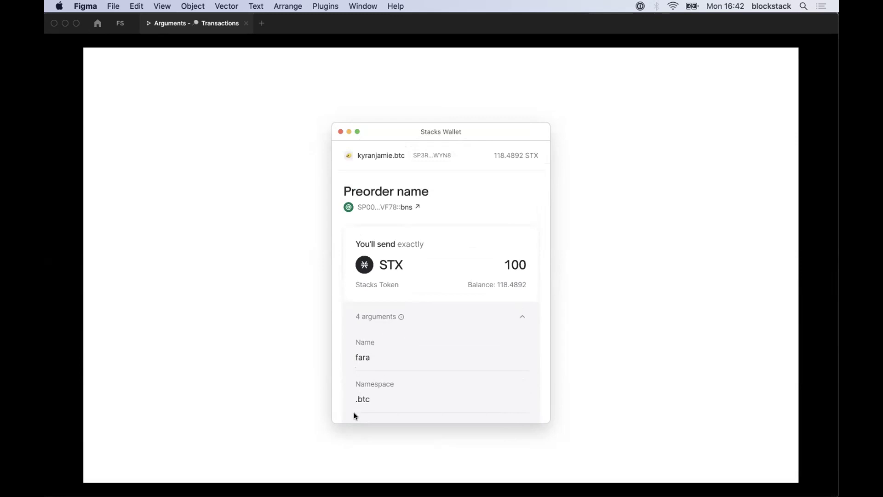
scroll(354, 414, "down", 5)
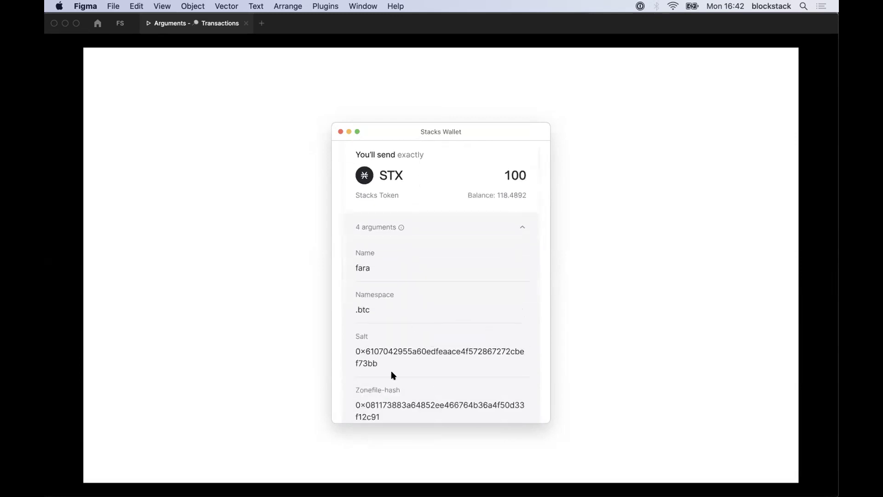
scroll(393, 375, "down", 5)
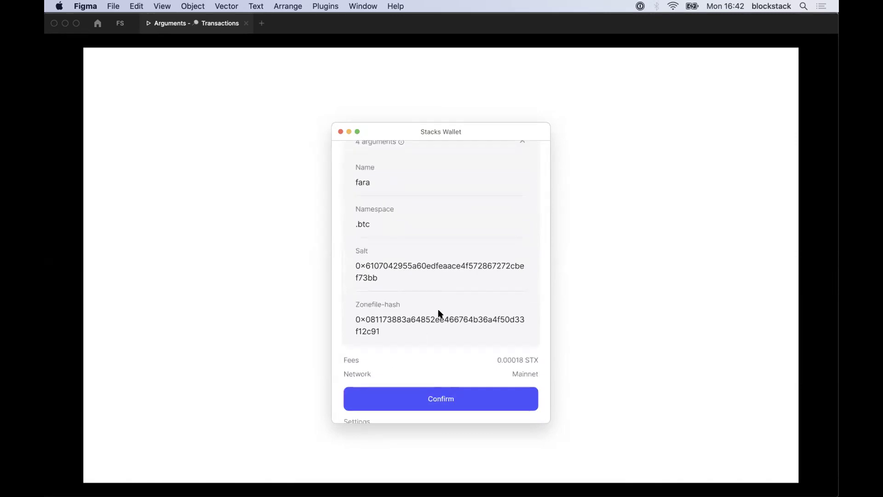
scroll(439, 314, "up", 10)
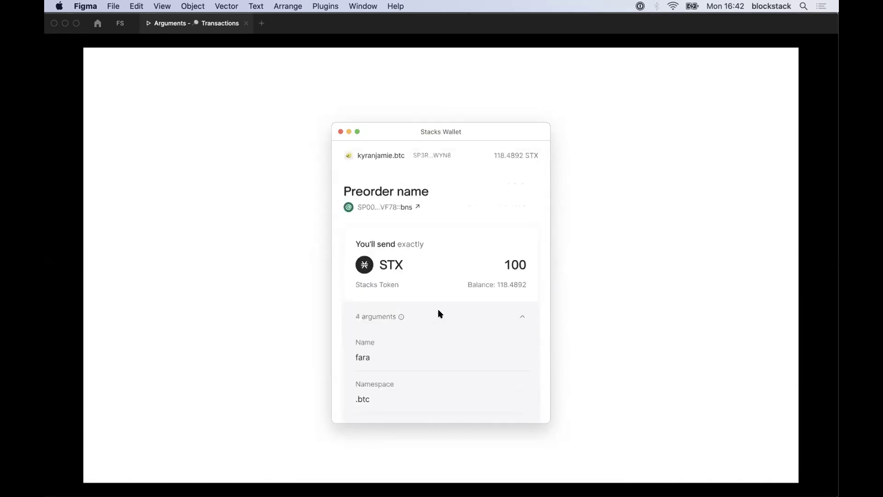
Show Register name with the old Function and arguments panel, then the insecure swapr Swap tokens screen
left_click(438, 313)
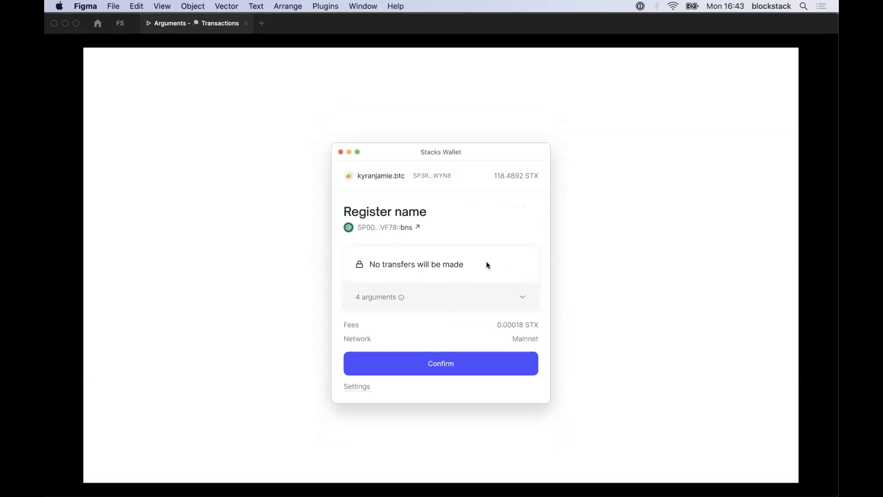
left_click(499, 263)
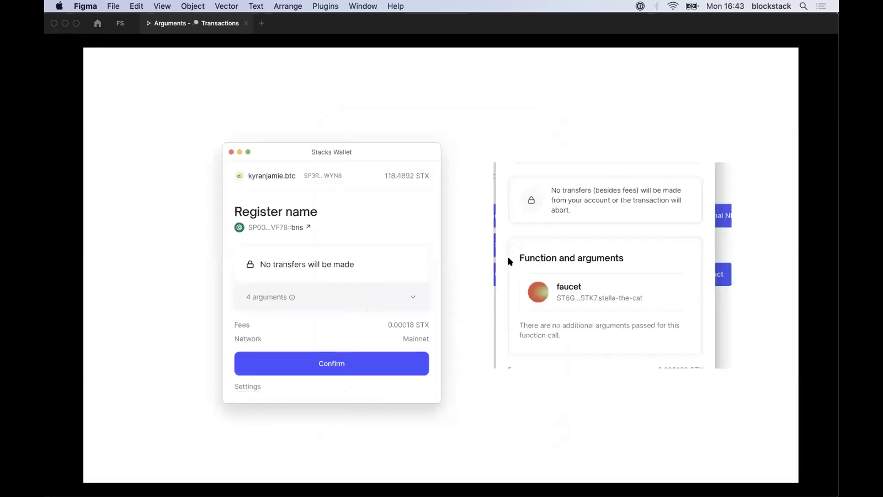
key("Right")
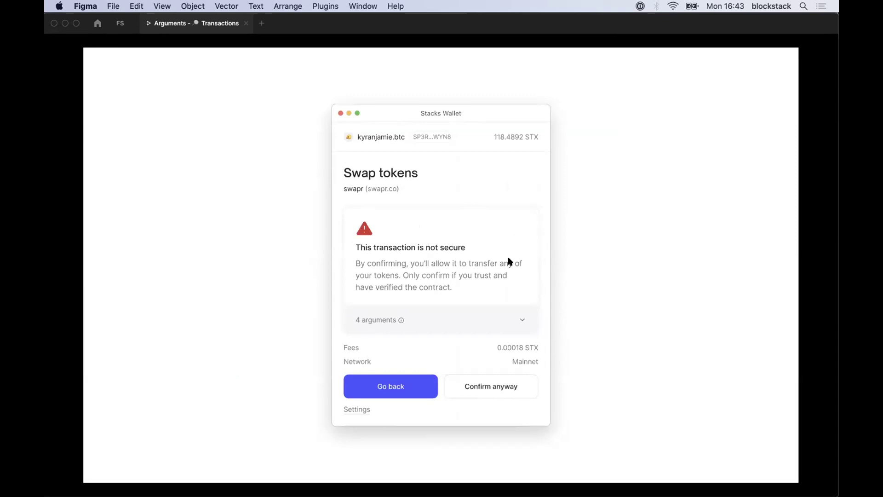
Go to the Mine tokens screen and apply its fee settings so nonce 14 appears
key("Right")
left_click(509, 261)
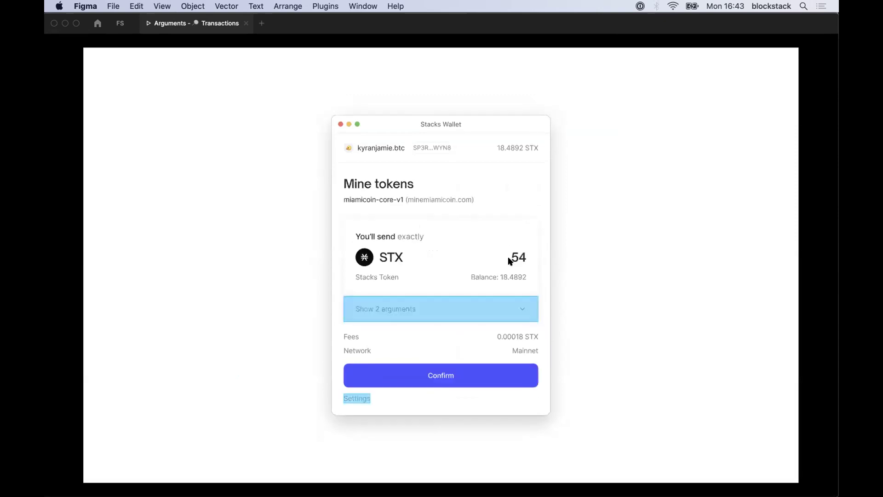
left_click(359, 400)
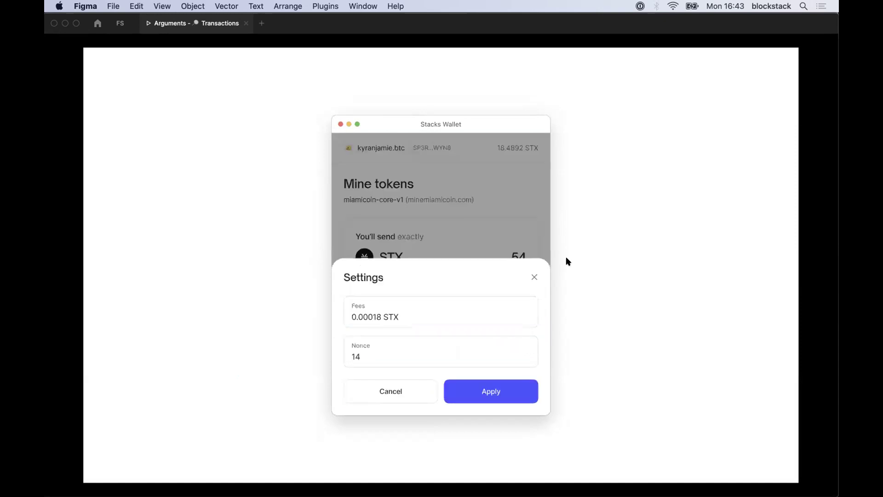
left_click(533, 275)
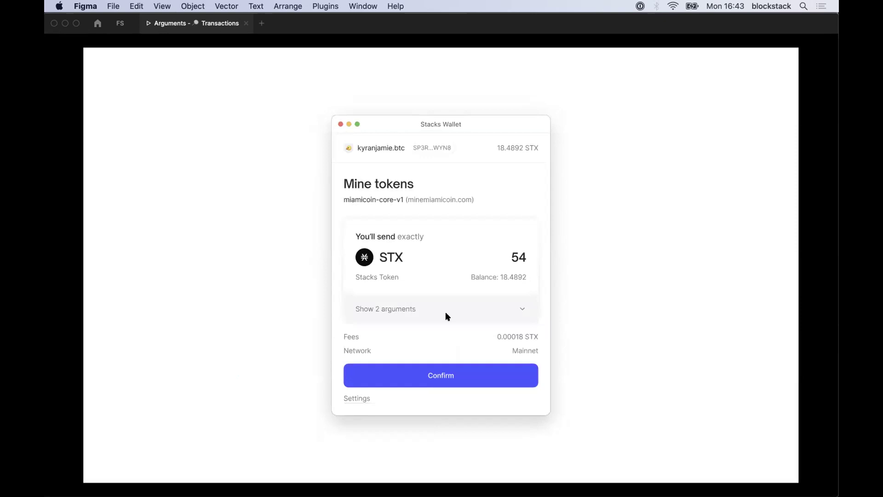
left_click(361, 396)
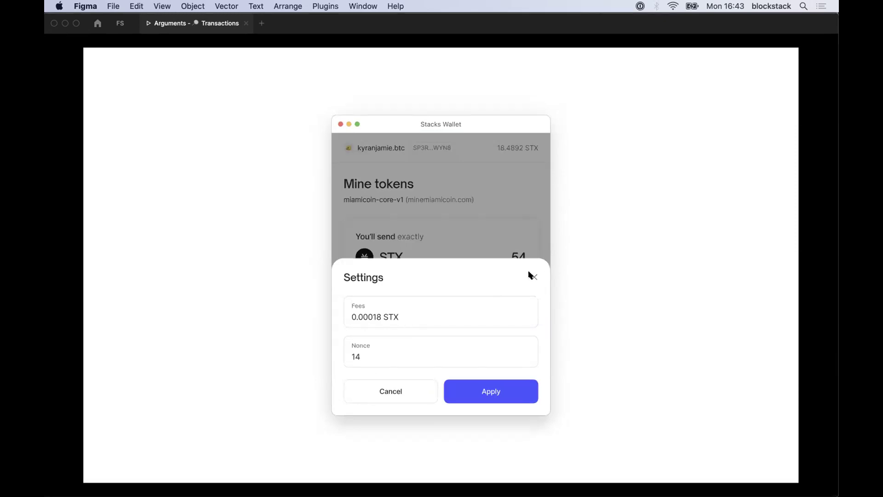
left_click(528, 208)
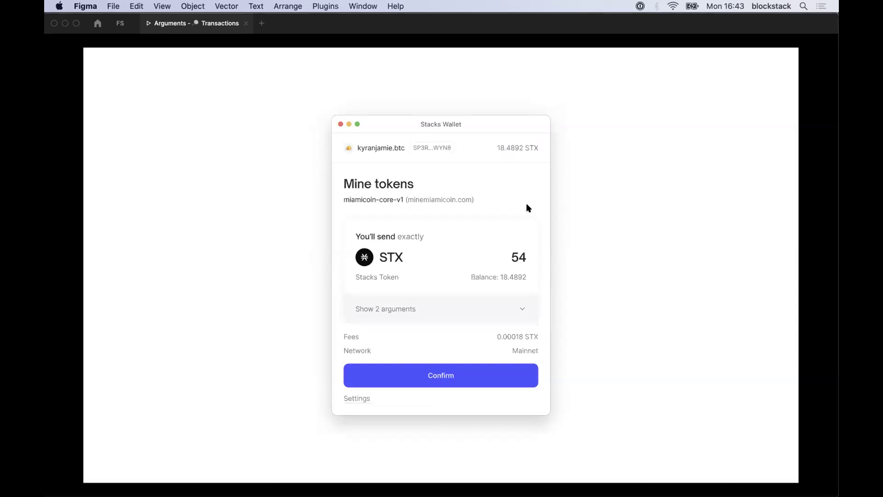